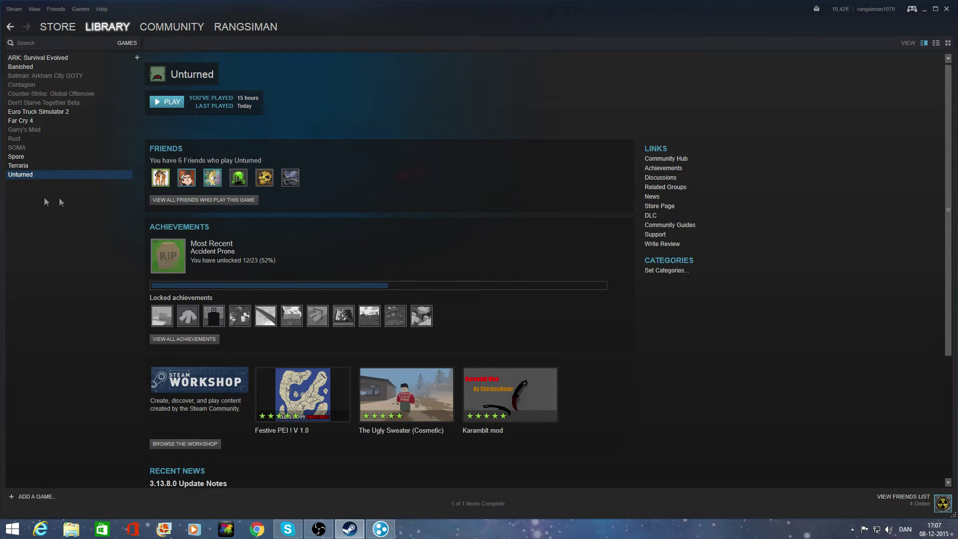
Open Unturned's install folder through its Steam Properties LOCAL FILES section.
{"action": "right_click", "coordinate": [29, 175]}
{"action": "left_click", "coordinate": [46, 314]}
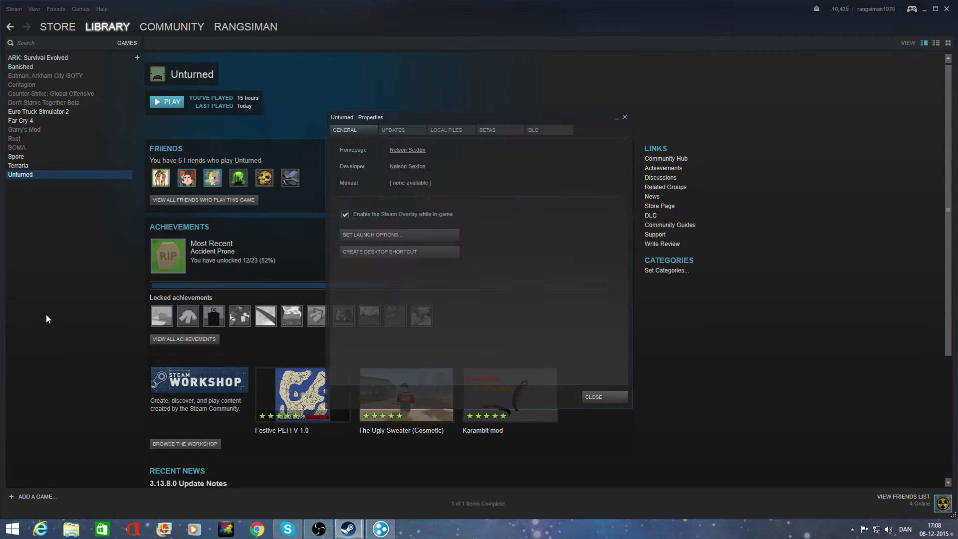
{"action": "left_click", "coordinate": [454, 131]}
{"action": "left_click", "coordinate": [430, 170]}
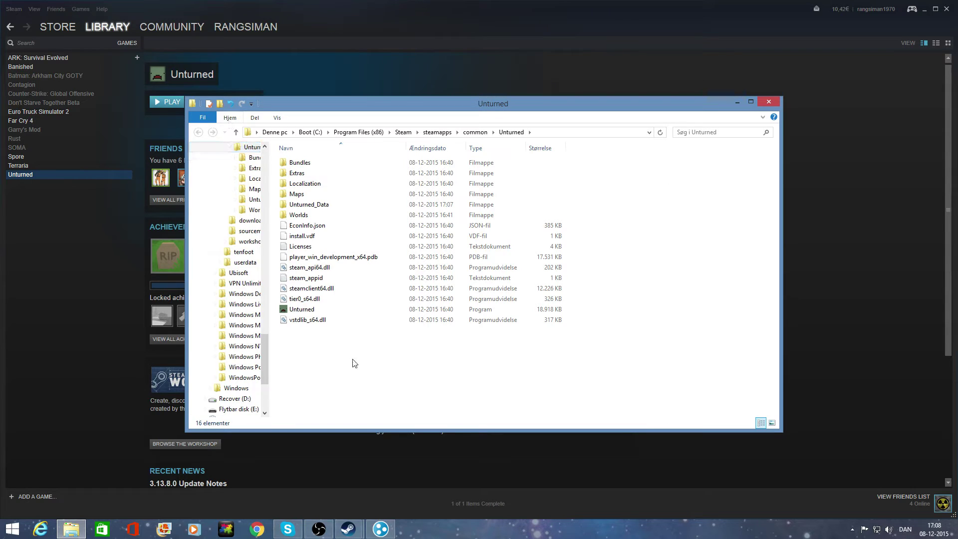
Create a shortcut to Unturned.exe in the game folder.
{"action": "left_click", "coordinate": [324, 310]}
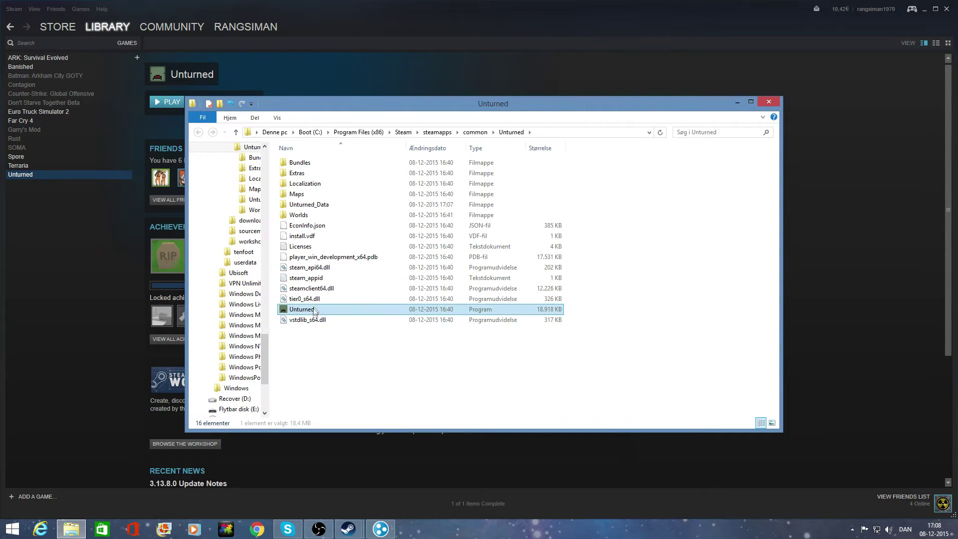
{"action": "right_click", "coordinate": [317, 309]}
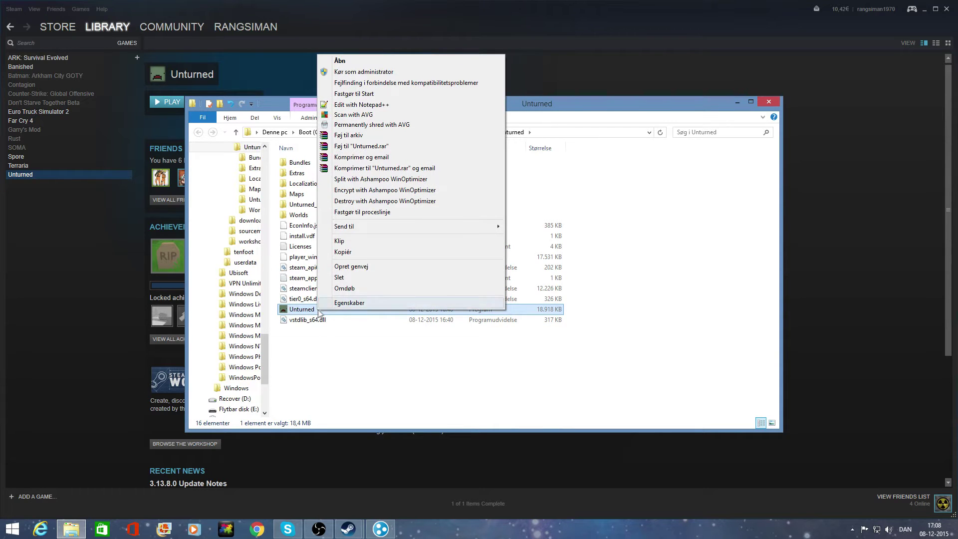
{"action": "left_click", "coordinate": [362, 268]}
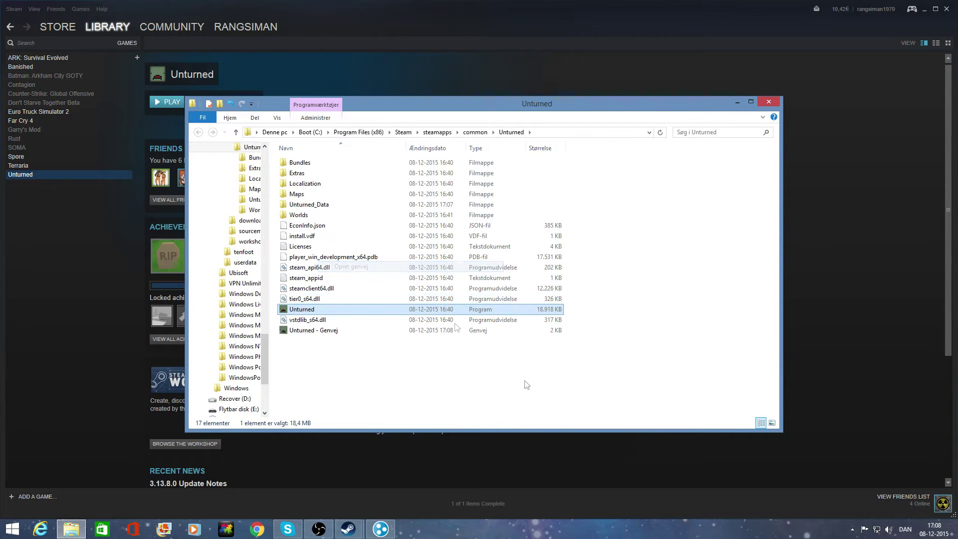
Rename the new shortcut from 'Unturned - Genvej' to 'Unturned Bla'.
{"action": "left_click", "coordinate": [338, 310]}
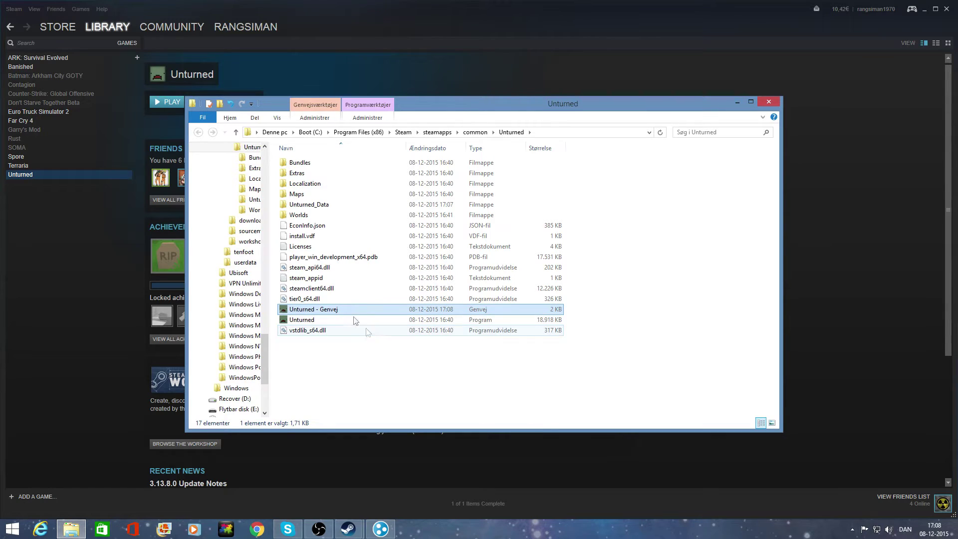
{"action": "key", "text": "F2"}
{"action": "key", "text": "End"}
{"action": "key", "text": "BackSpace"}
{"action": "key", "text": "BackSpace"}
{"action": "key", "text": "BackSpace"}
{"action": "key", "text": "BackSpace"}
{"action": "key", "text": "BackSpace"}
{"action": "key", "text": "BackSpace"}
{"action": "key", "text": "BackSpace"}
{"action": "key", "text": "BackSpace"}
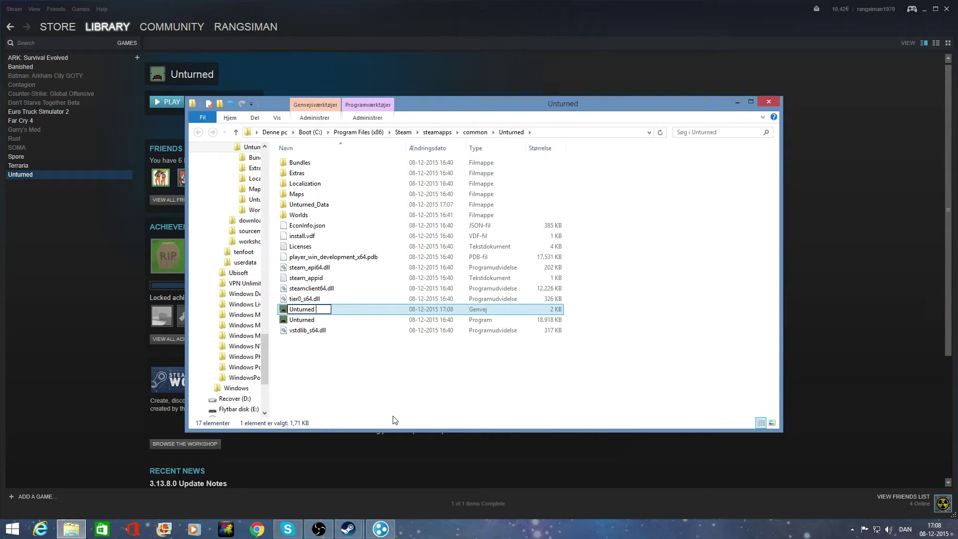
{"action": "type", "text": "Bla"}
{"action": "key", "text": "Return"}
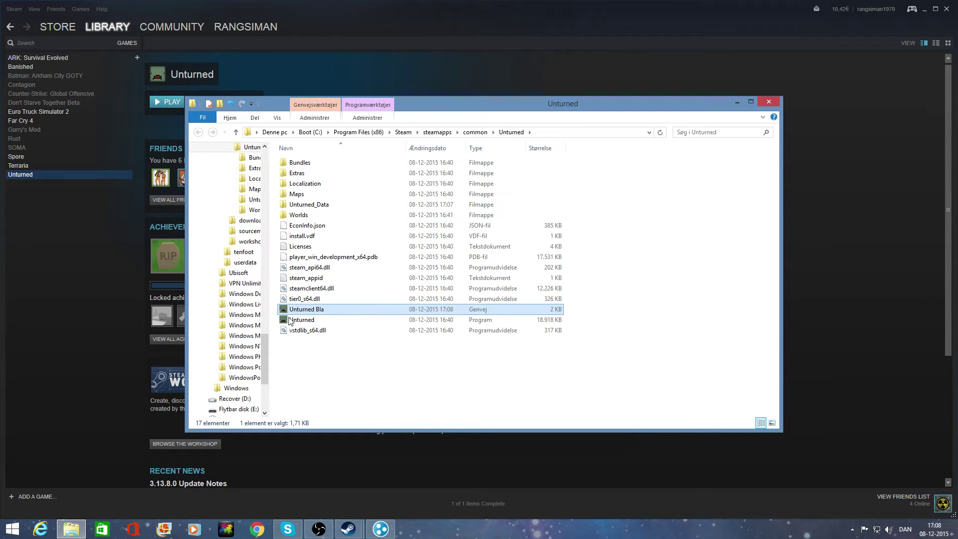
{"action": "right_click", "coordinate": [308, 307]}
Append -nographics -batchmode +secureserver/Bla to the Unturned Bla shortcut's target and save.
{"action": "left_click", "coordinate": [375, 297]}
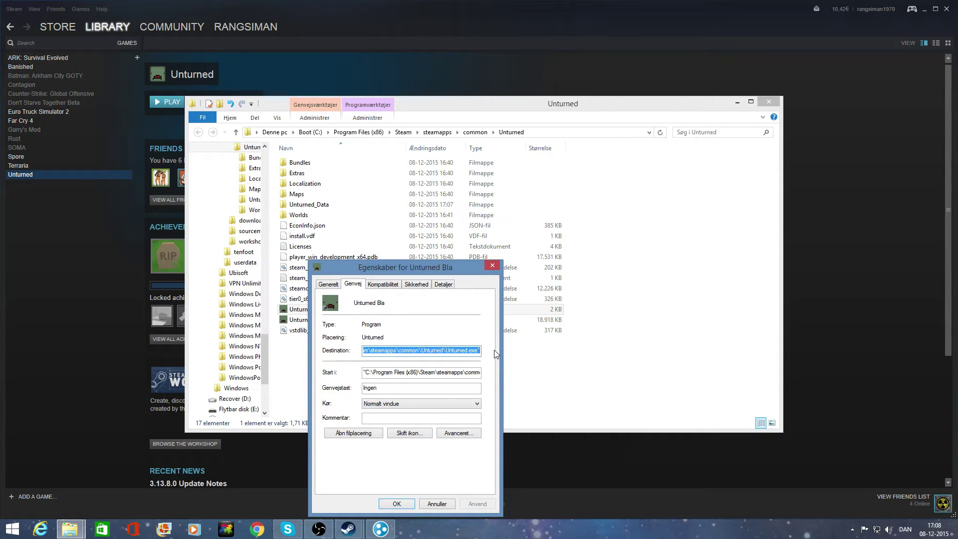
{"action": "key", "text": "End"}
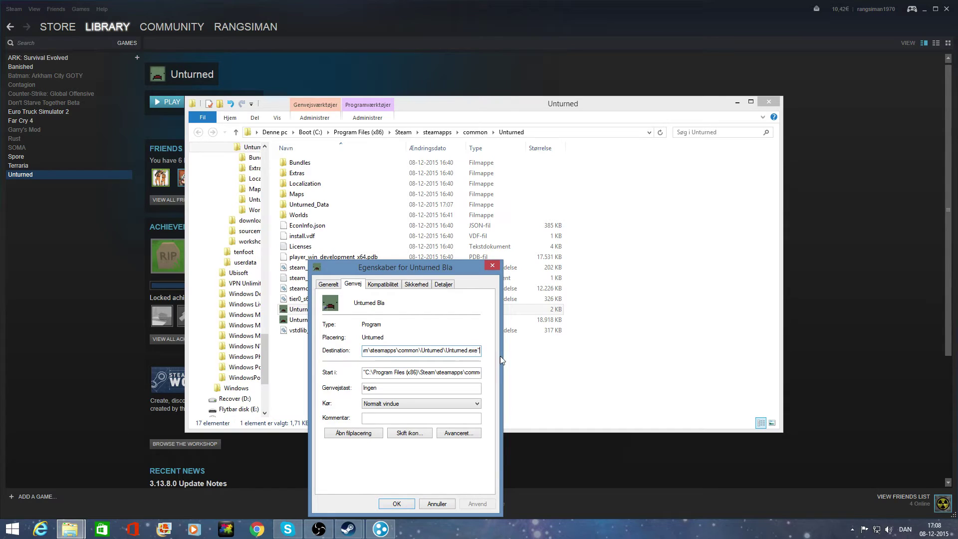
{"action": "type", "text": "-"}
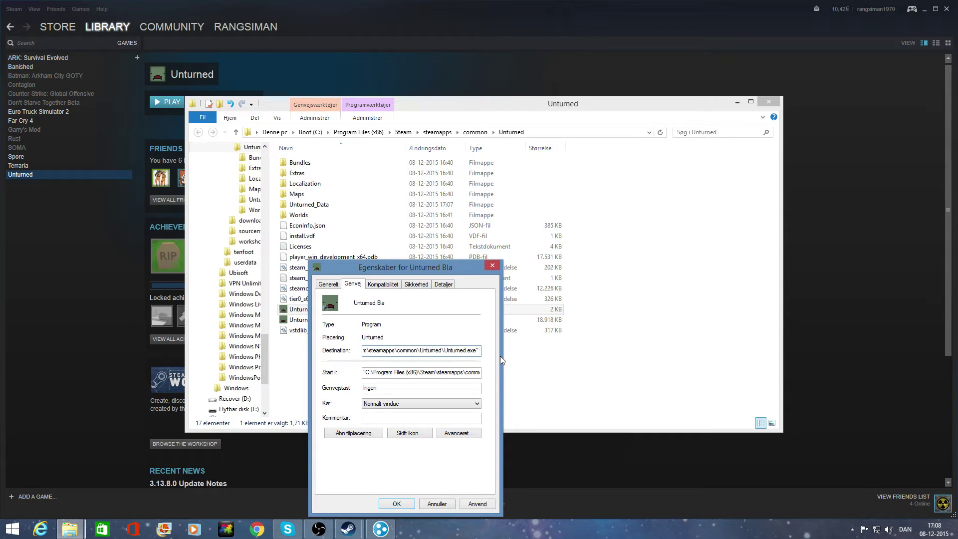
{"action": "type", "text": "nographics -batchmode +secureserver/"}
{"action": "type", "text": "Bla"}
{"action": "left_click", "coordinate": [479, 505]}
{"action": "left_click", "coordinate": [395, 505]}
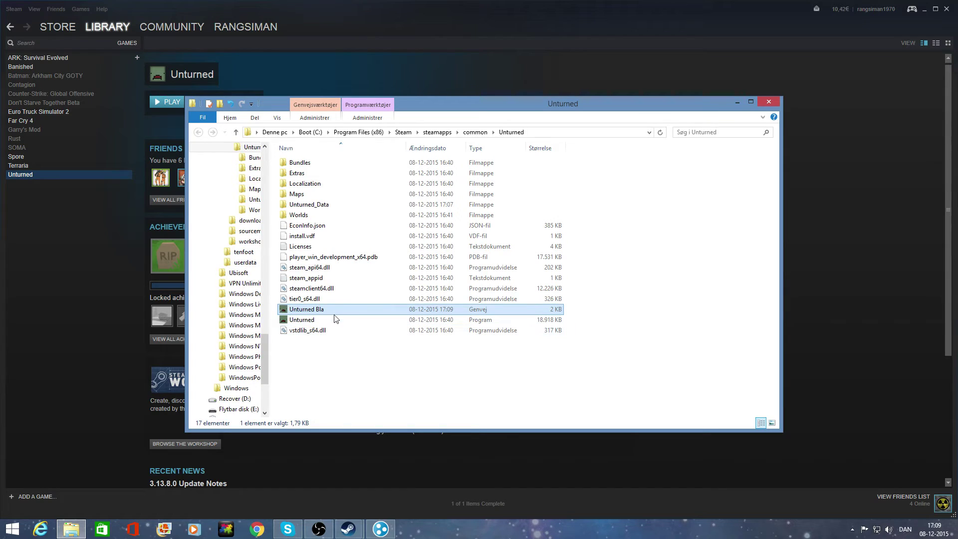
Launch the Unturned Bla server, then stop it with the shutdown command.
{"action": "double_click", "coordinate": [323, 310]}
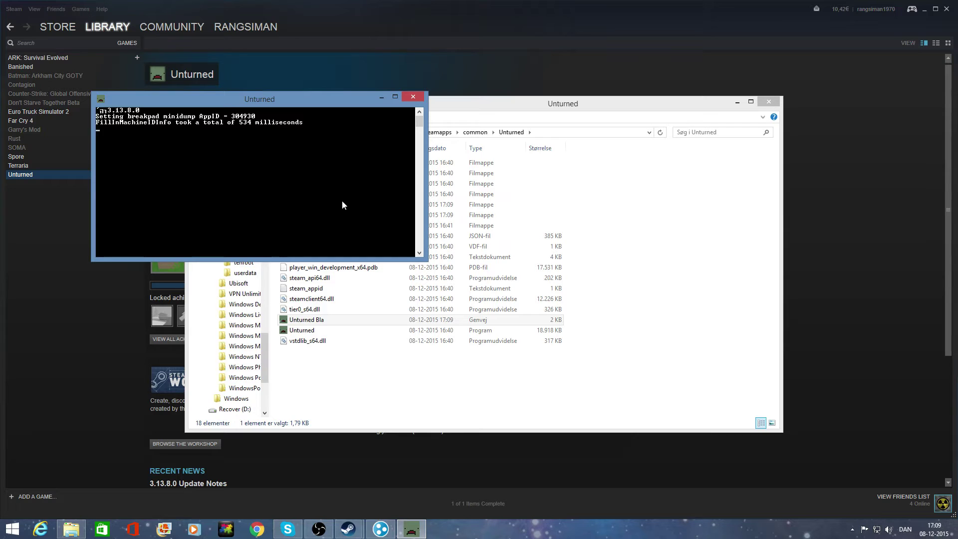
{"action": "type", "text": "shutdown"}
{"action": "key", "text": "Return"}
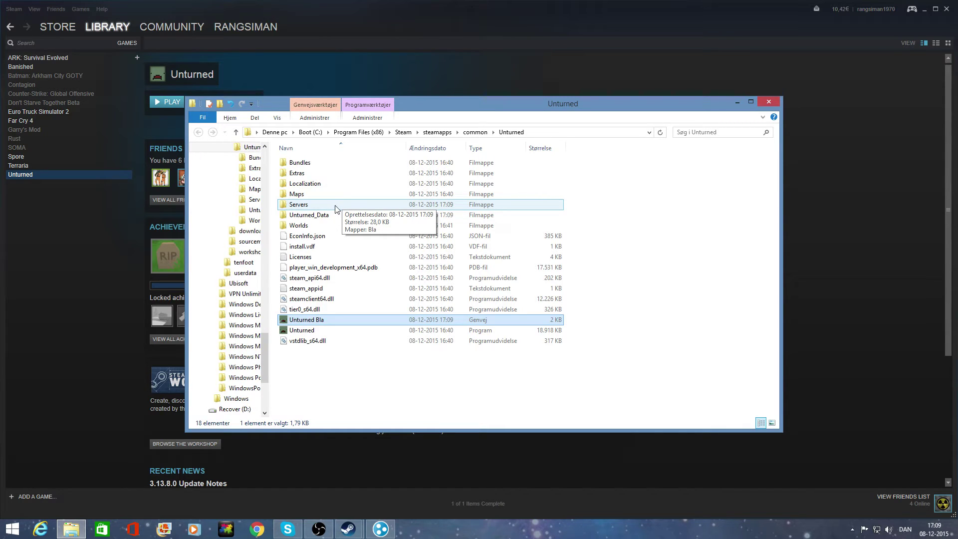
Navigate into the Servers > Bla > Server folder.
{"action": "left_click", "coordinate": [300, 208]}
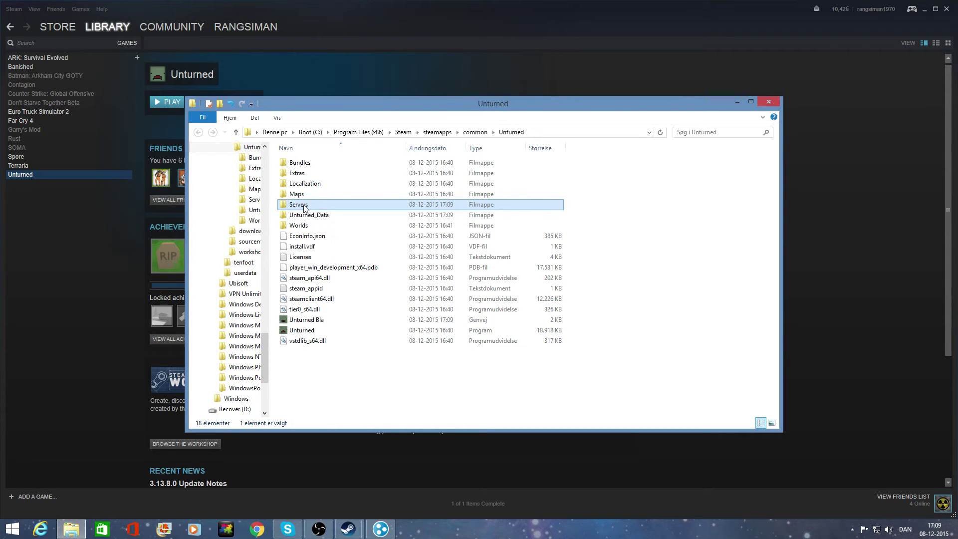
{"action": "double_click", "coordinate": [309, 210]}
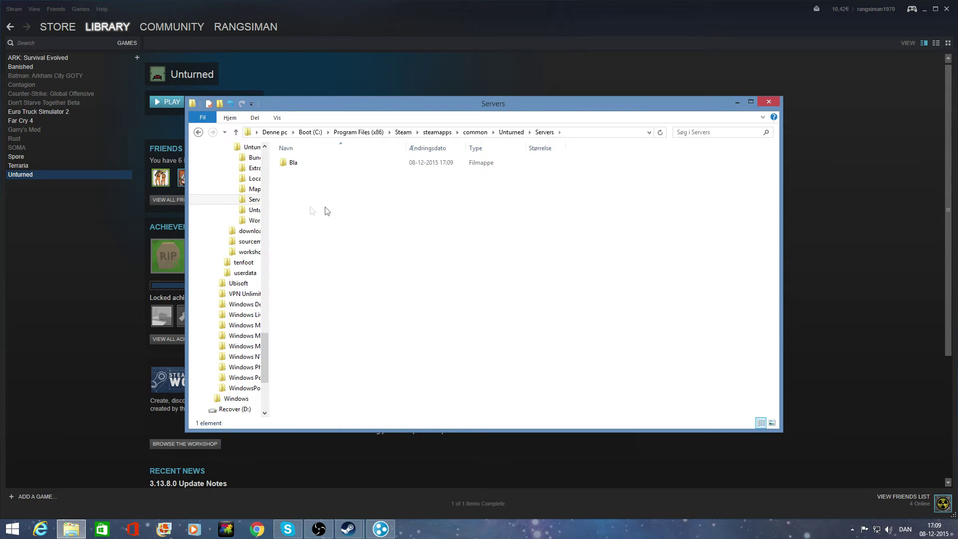
{"action": "double_click", "coordinate": [324, 168]}
{"action": "double_click", "coordinate": [332, 173]}
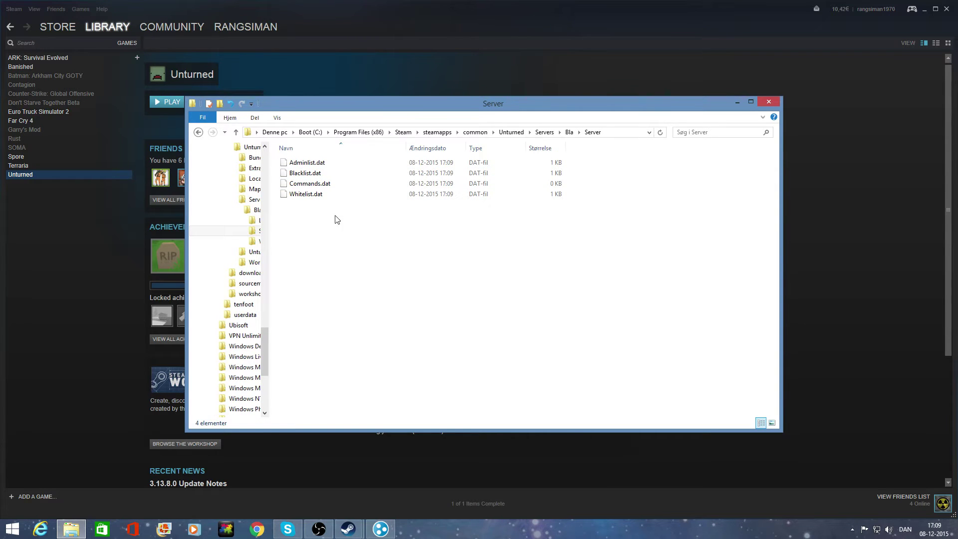
Open Commands.dat with Notepad++.
{"action": "left_click", "coordinate": [307, 163]}
{"action": "left_click", "coordinate": [312, 176]}
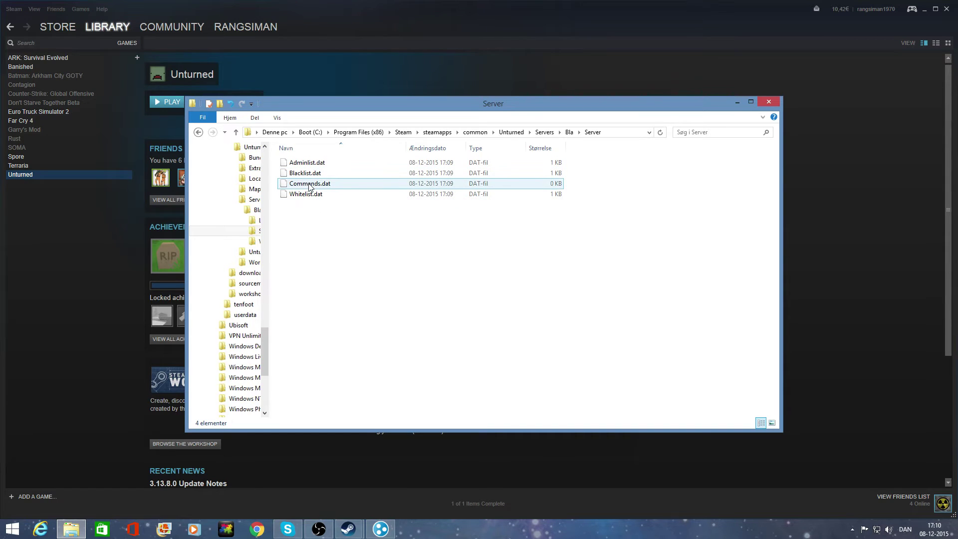
{"action": "left_click", "coordinate": [315, 187]}
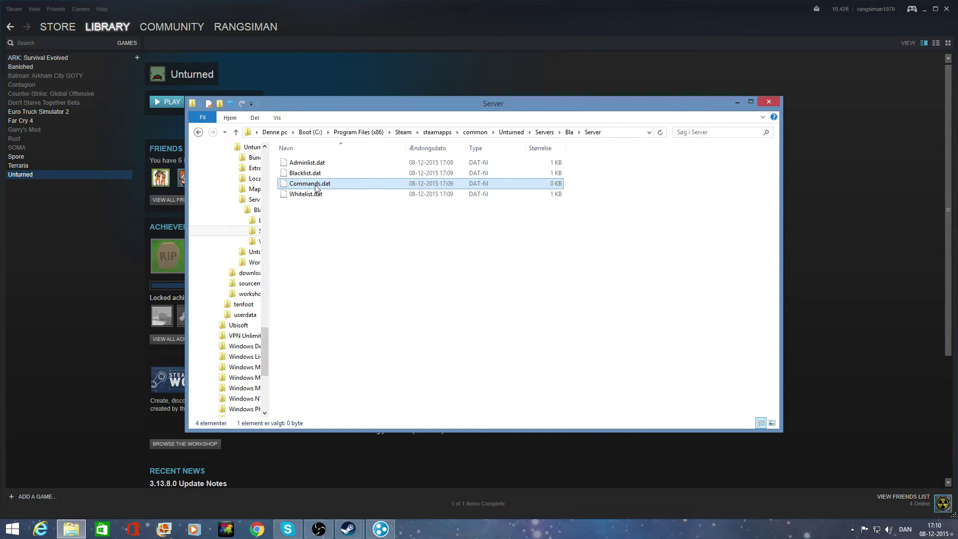
{"action": "right_click", "coordinate": [315, 187]}
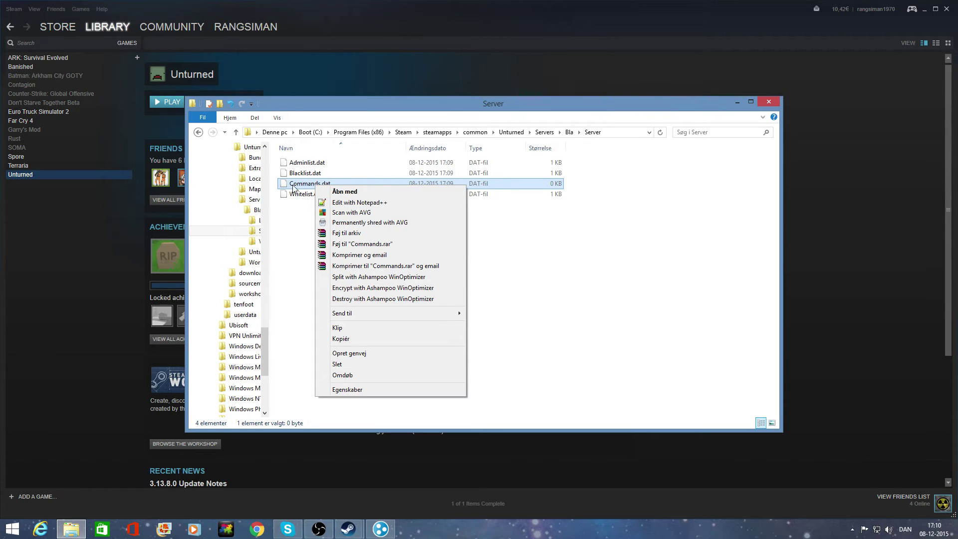
{"action": "left_click", "coordinate": [363, 207]}
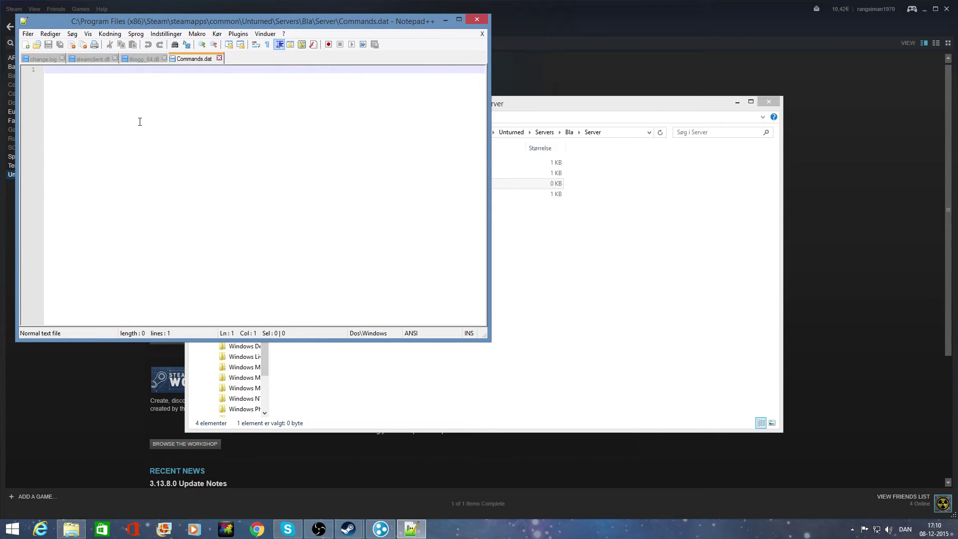
Enter the lines 'name Jegersej', a password line, and 'map PEI' in Commands.dat.
{"action": "type", "text": "name"}
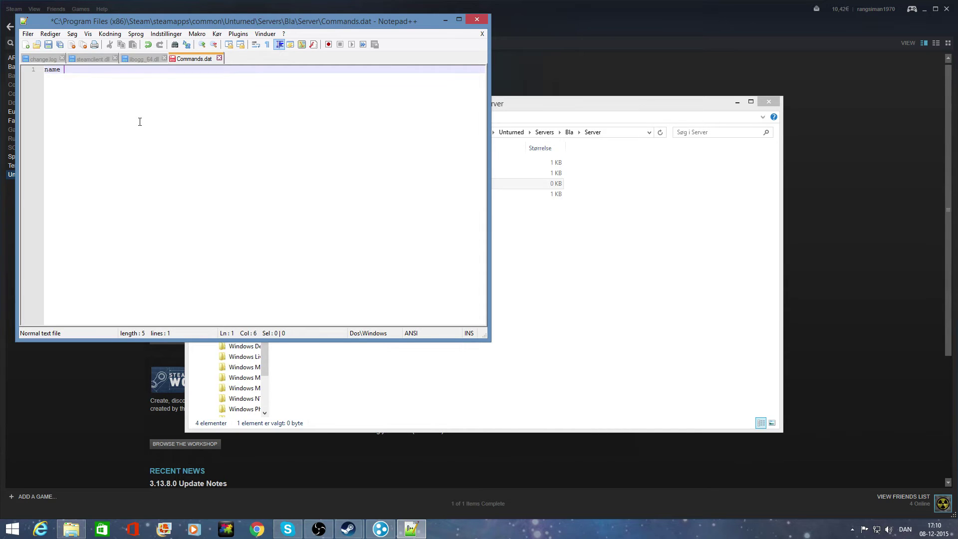
{"action": "type", "text": "Jegersej"}
{"action": "key", "text": "Return"}
{"action": "type", "text": "password"}
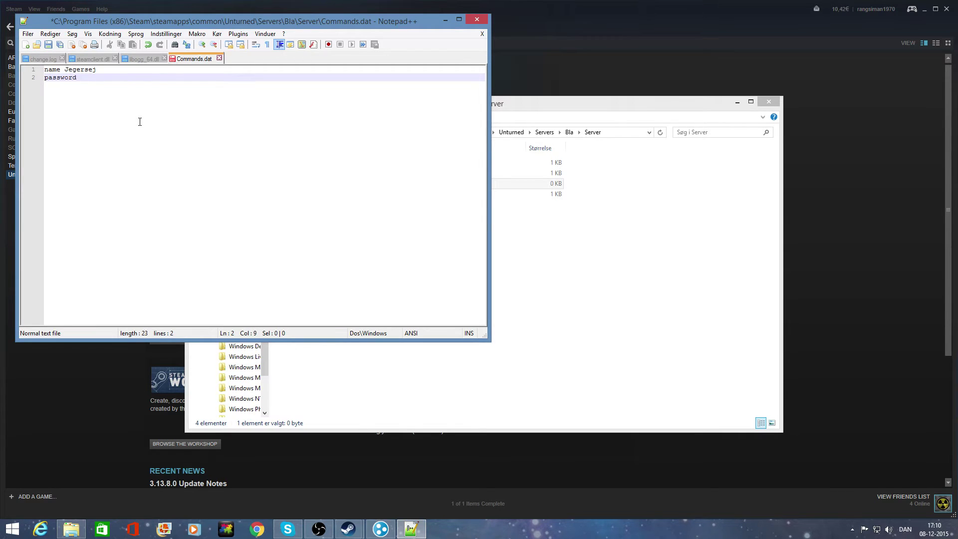
{"action": "type", "text": " 123"}
{"action": "key", "text": "Return"}
{"action": "type", "text": "map"}
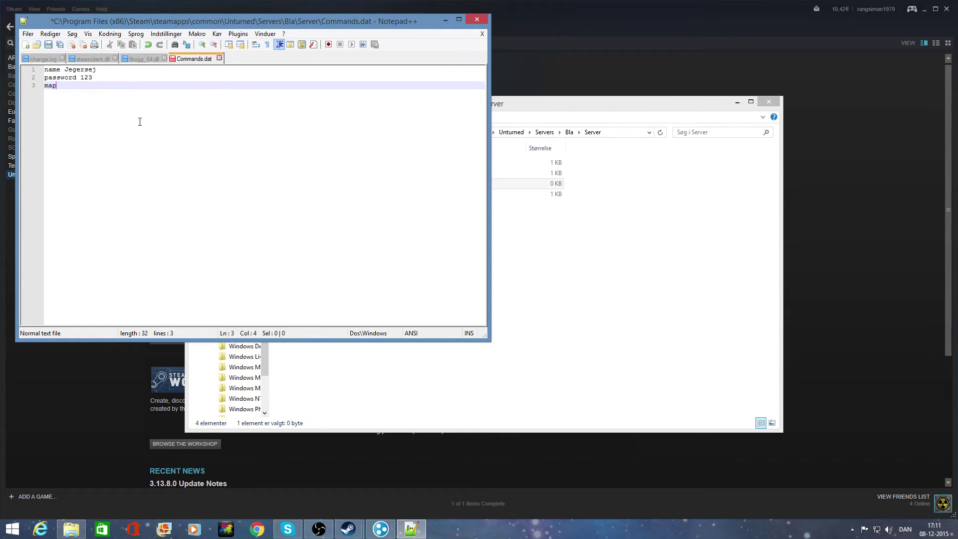
{"action": "type", "text": " PEI"}
Save Commands.dat and close Notepad++.
{"action": "left_click", "coordinate": [28, 35]}
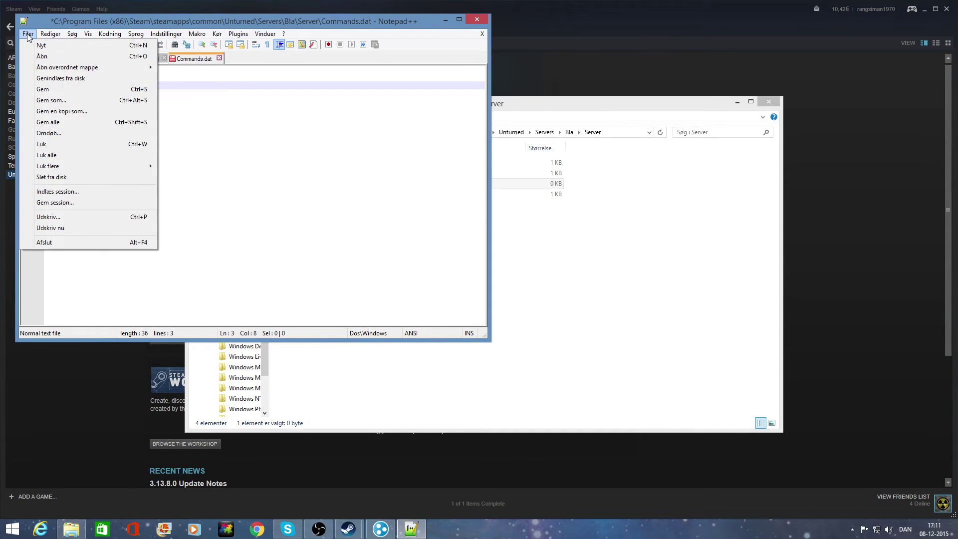
{"action": "left_click", "coordinate": [43, 89]}
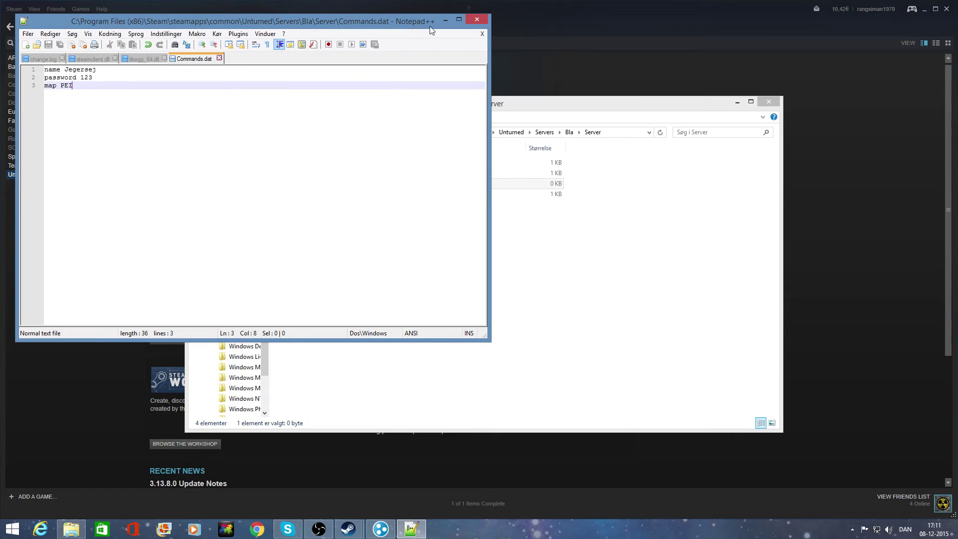
{"action": "left_click", "coordinate": [476, 19]}
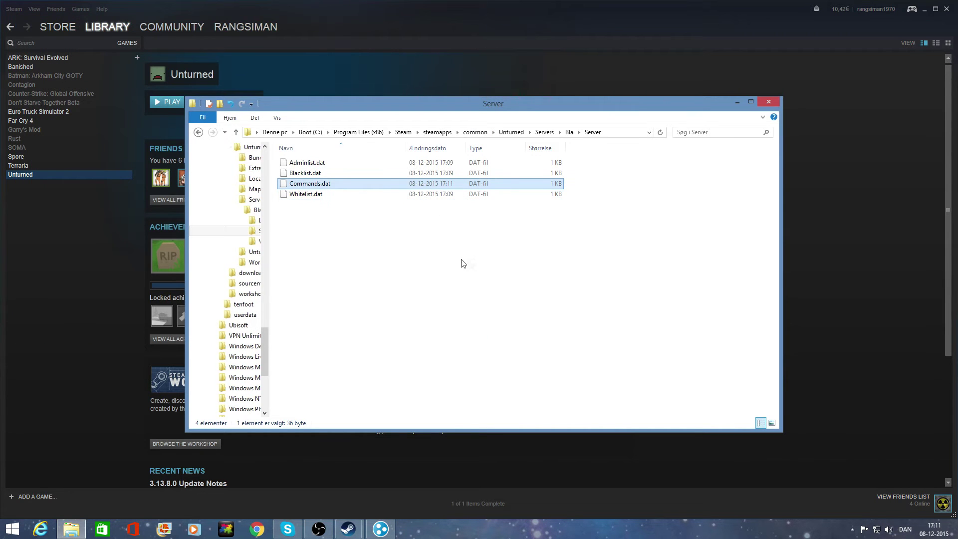
Return to the Unturned folder, relaunch the Unturned Bla server, and minimize its console.
{"action": "left_click", "coordinate": [198, 132]}
{"action": "left_click", "coordinate": [198, 132]}
{"action": "left_click", "coordinate": [198, 132]}
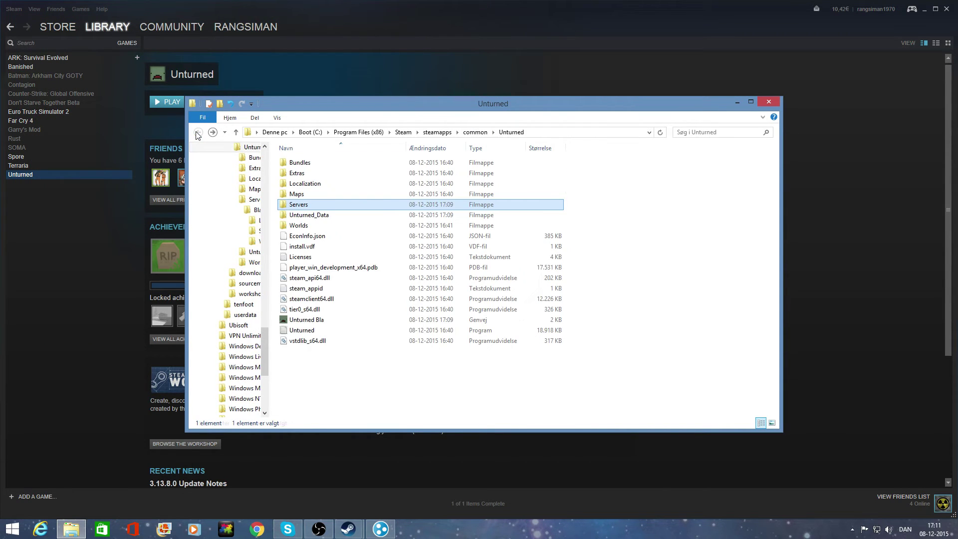
{"action": "double_click", "coordinate": [326, 320]}
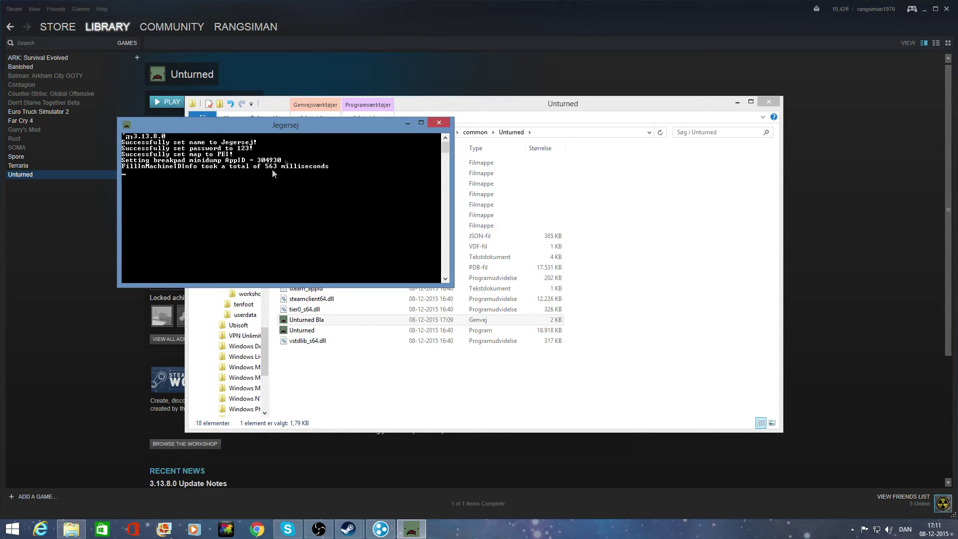
{"action": "left_click", "coordinate": [406, 123]}
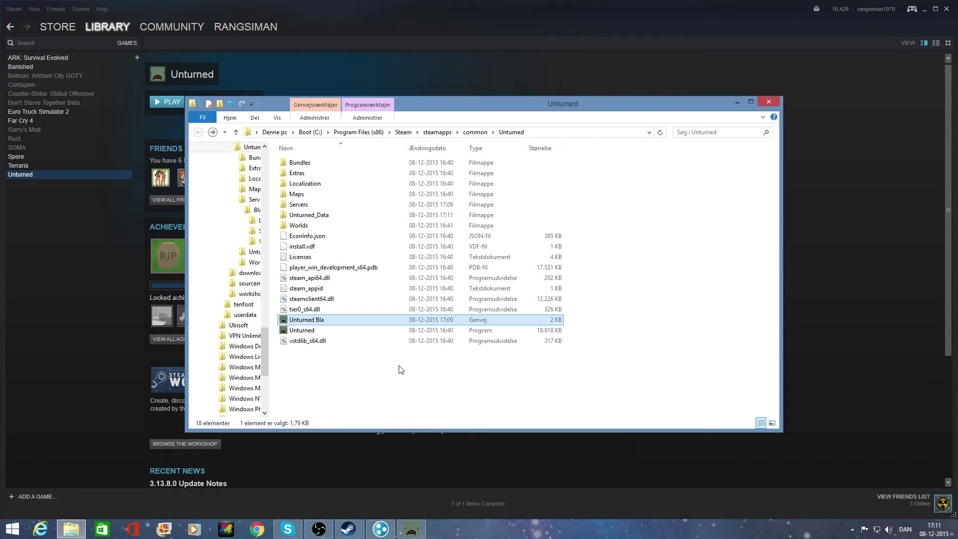
Close the Unturned folder window and the Unturned Properties dialog.
{"action": "left_click", "coordinate": [771, 102]}
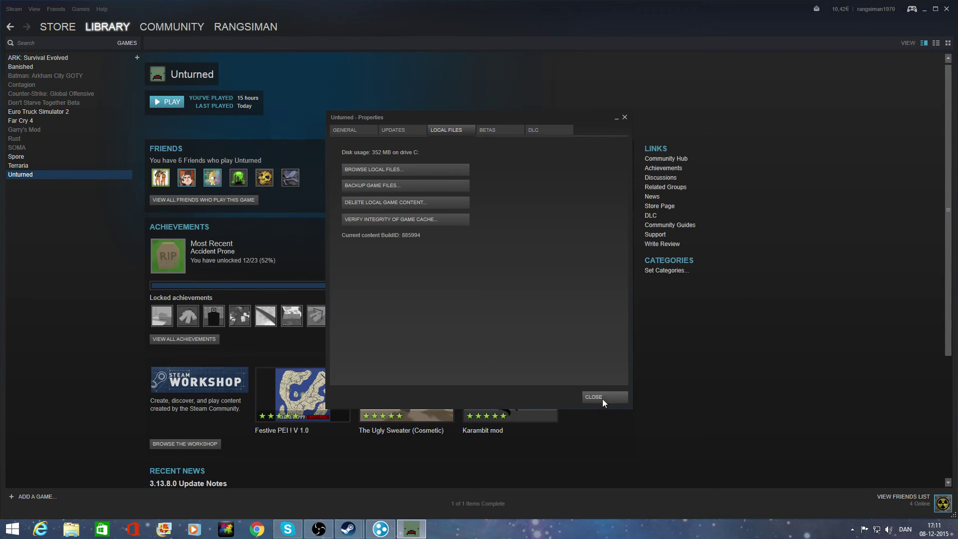
{"action": "left_click", "coordinate": [603, 397]}
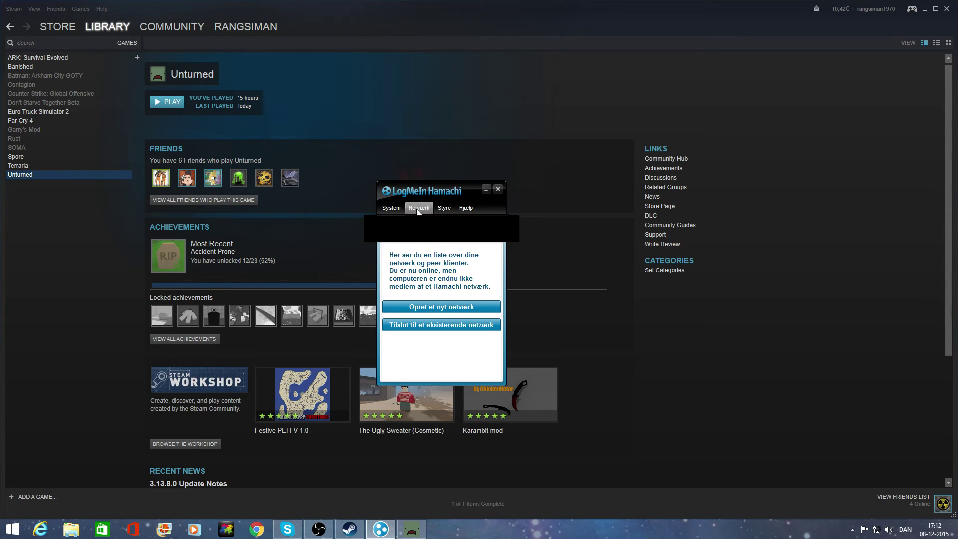
Create a Hamachi network with ID 'Min mor er god' and a confirmed password.
{"action": "left_click", "coordinate": [441, 307]}
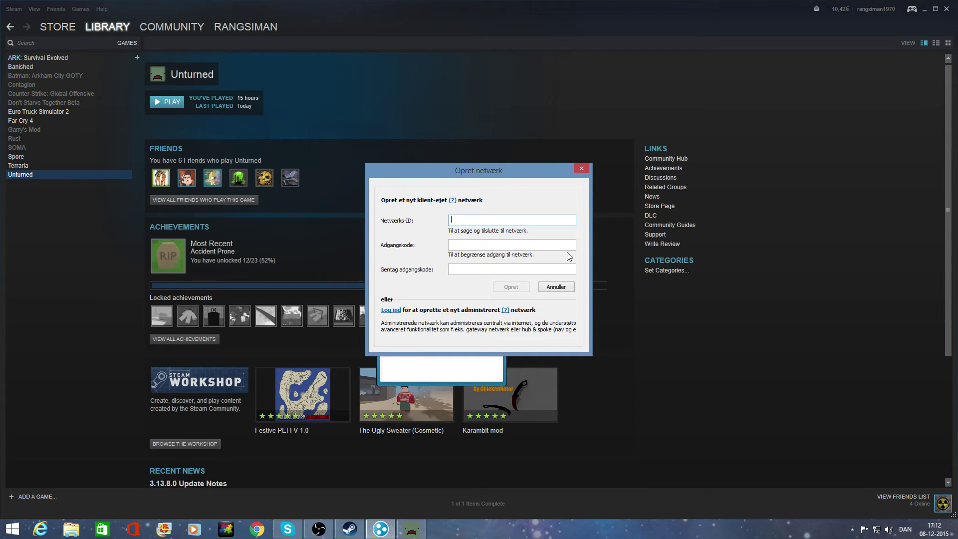
{"action": "type", "text": "Min mor er god"}
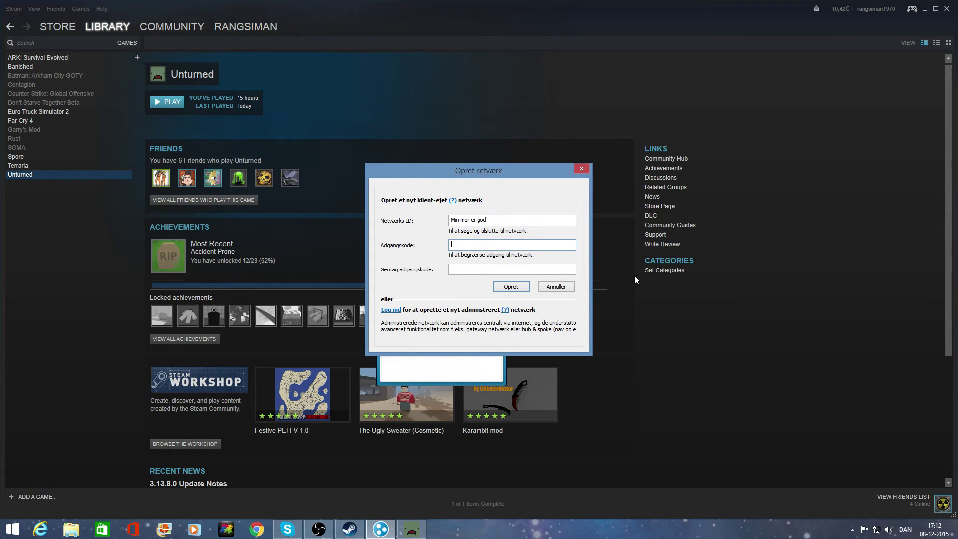
{"action": "type", "text": "123"}
{"action": "key", "text": "Tab"}
{"action": "type", "text": "123"}
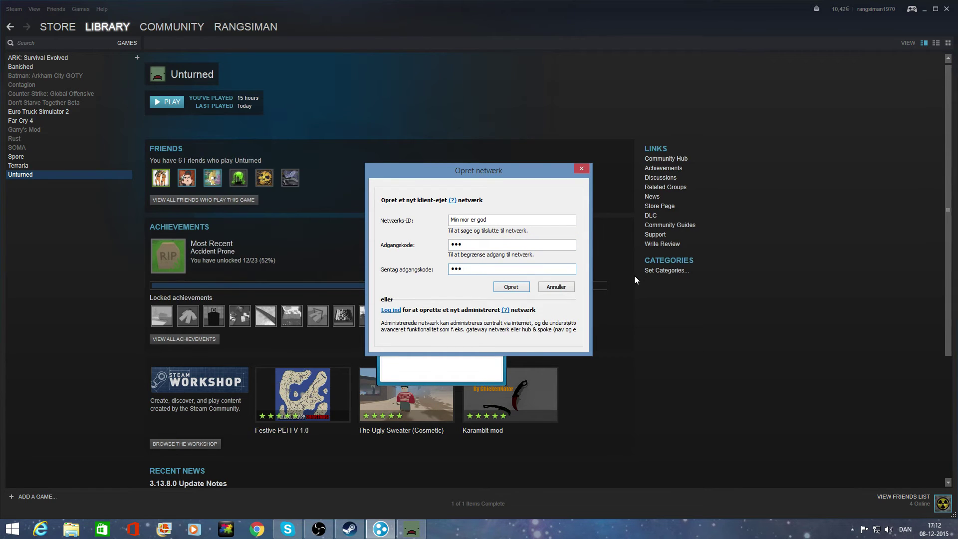
{"action": "left_click", "coordinate": [508, 288]}
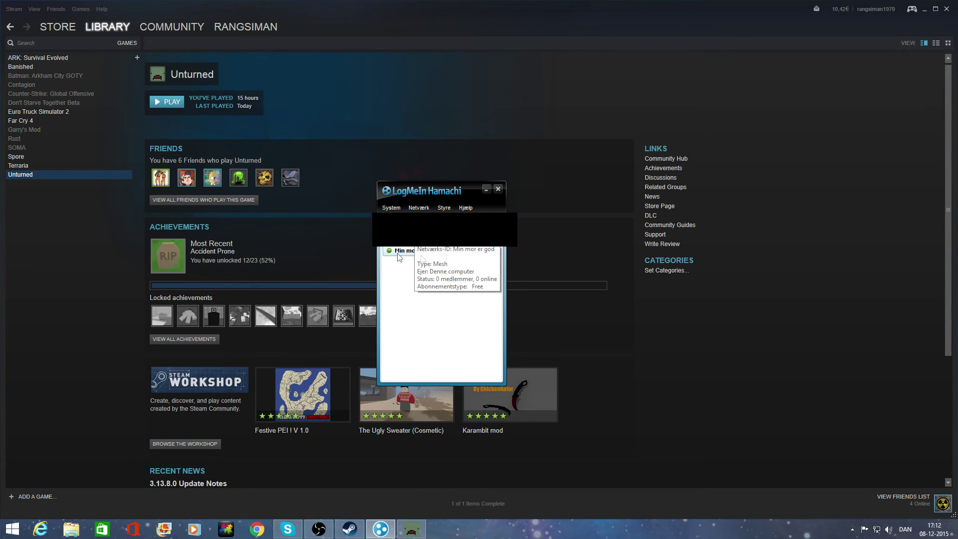
Expand the Min mor er god network entry, then minimize Hamachi.
{"action": "mouse_move", "coordinate": [406, 255]}
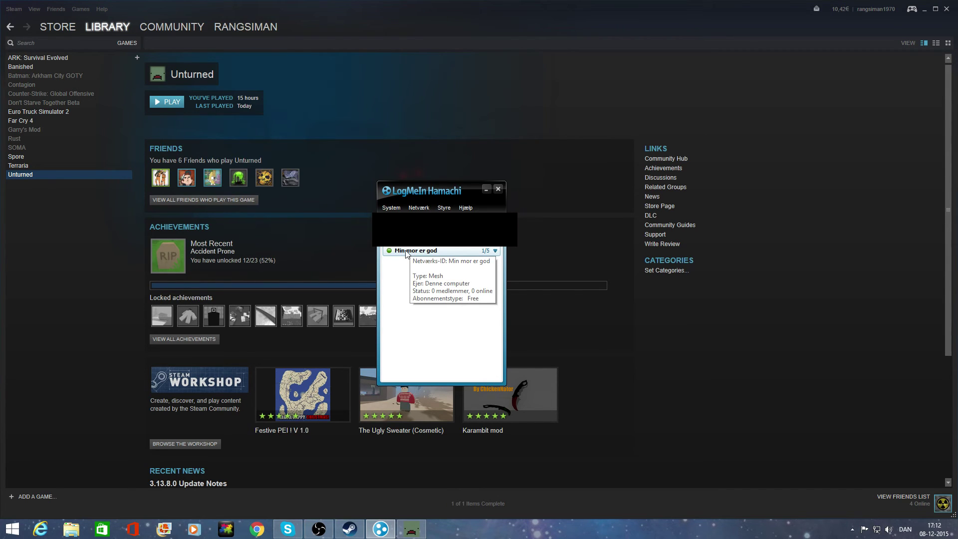
{"action": "left_click", "coordinate": [494, 251]}
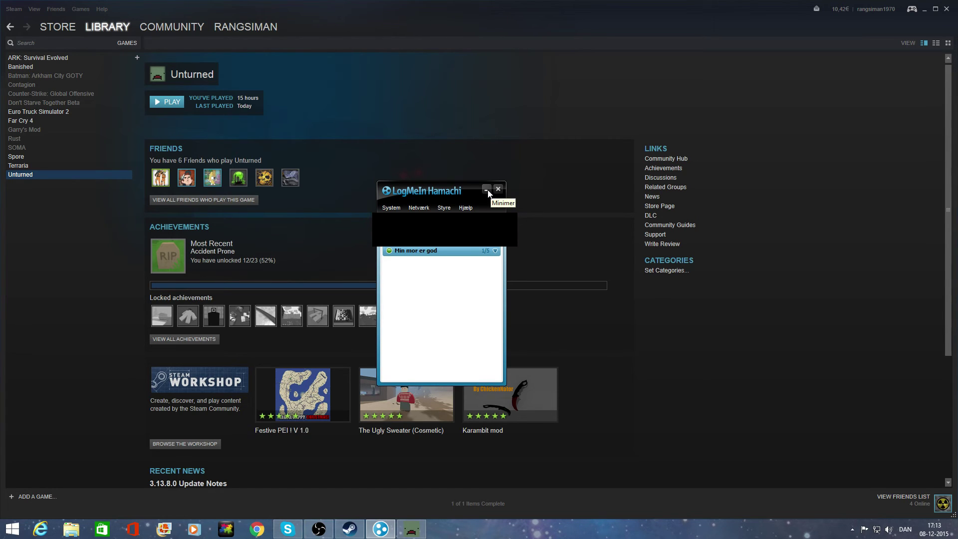
{"action": "left_click", "coordinate": [486, 190]}
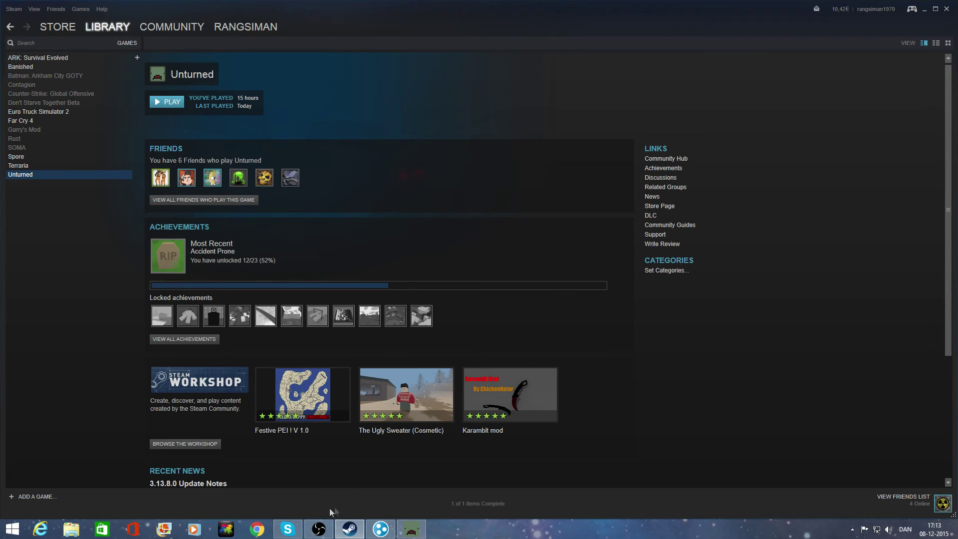
Refresh Steam's LAN server list and connect to the Jegersej server.
{"action": "right_click", "coordinate": [347, 529]}
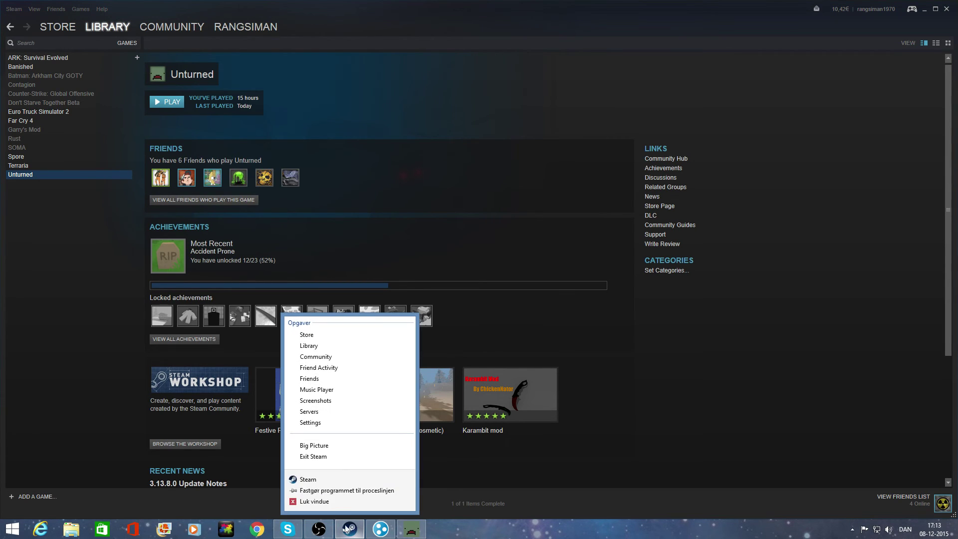
{"action": "left_click", "coordinate": [333, 418]}
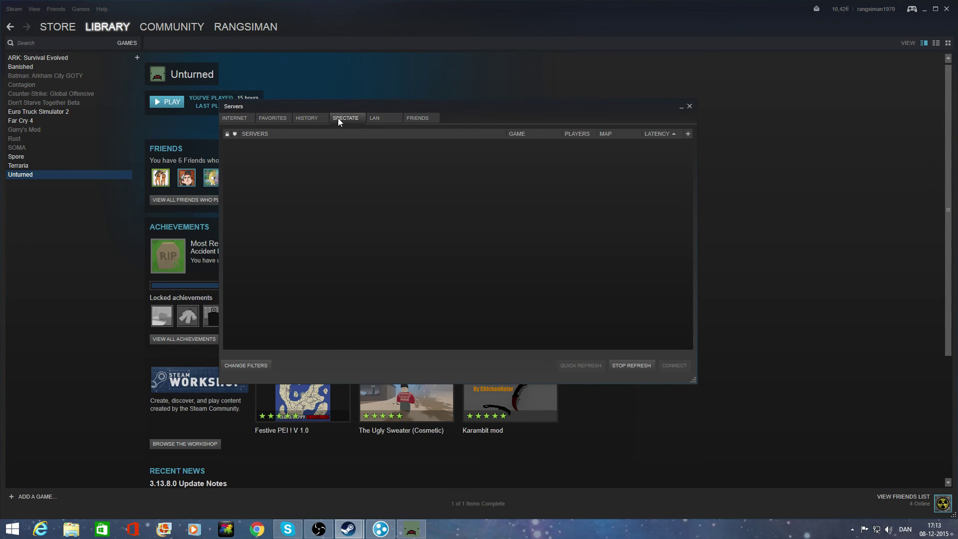
{"action": "left_click", "coordinate": [372, 119]}
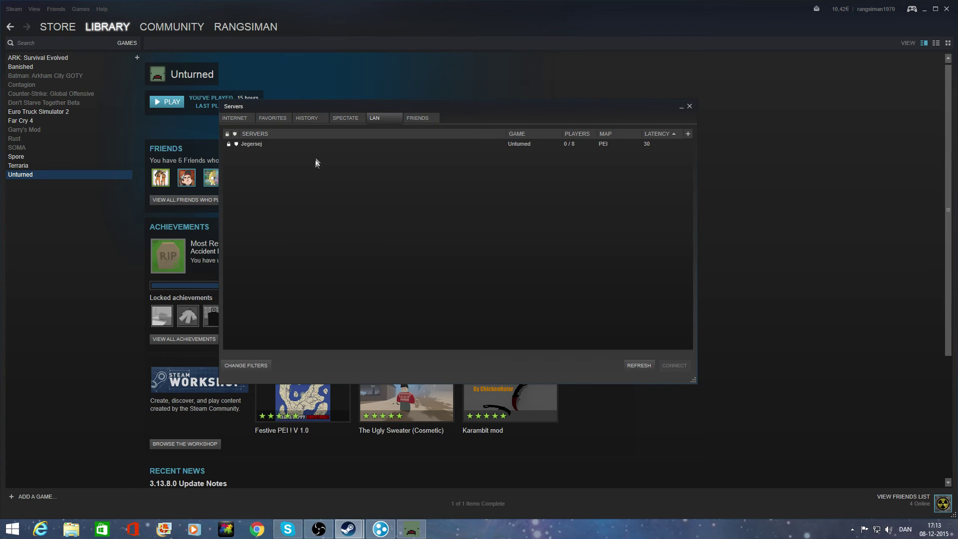
{"action": "left_click", "coordinate": [638, 366]}
{"action": "left_click", "coordinate": [258, 143]}
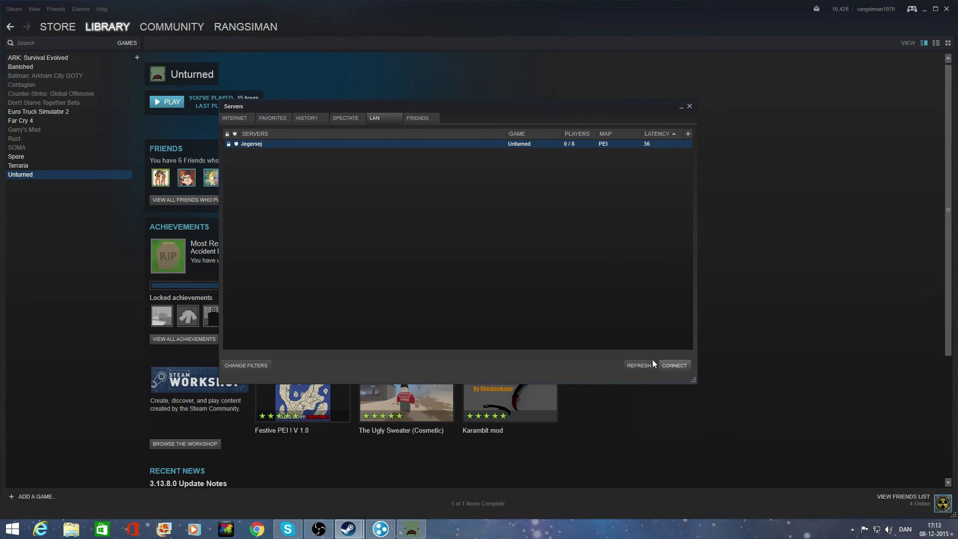
{"action": "left_click", "coordinate": [668, 364]}
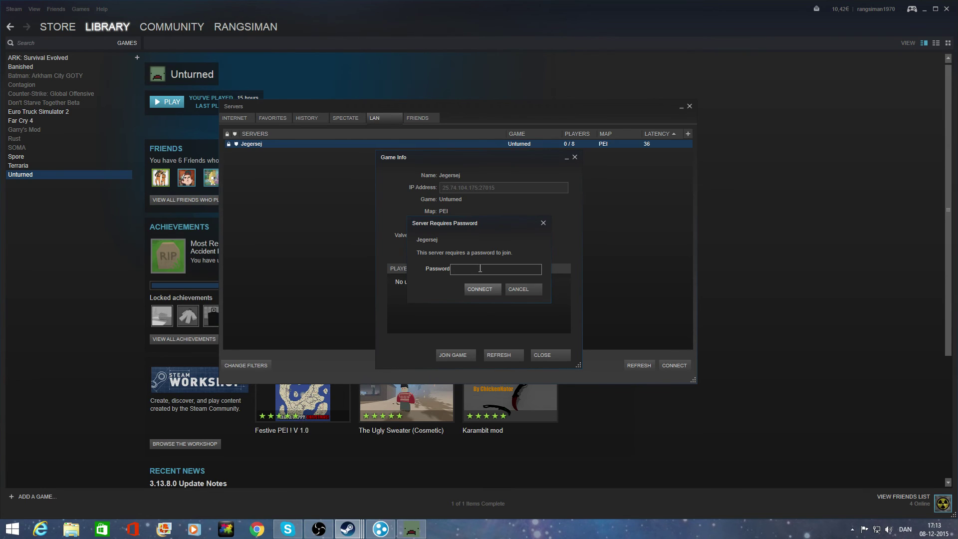
Submit the server password and connect to Jegersej, spawning on the Unturned beach.
{"action": "left_click", "coordinate": [480, 288]}
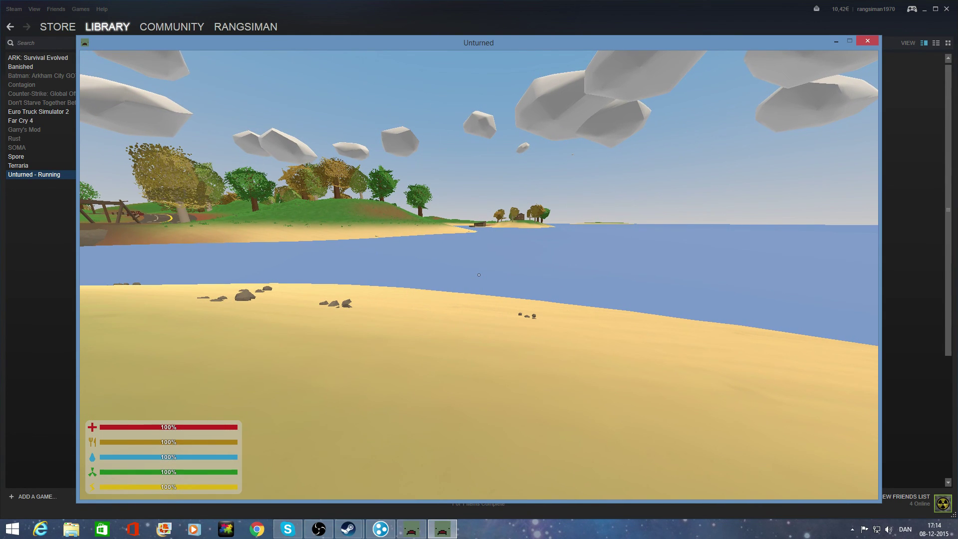
Check the inventory and Craft page, walk from the beach to the bridge, then pause the game.
{"action": "key", "text": "i"}
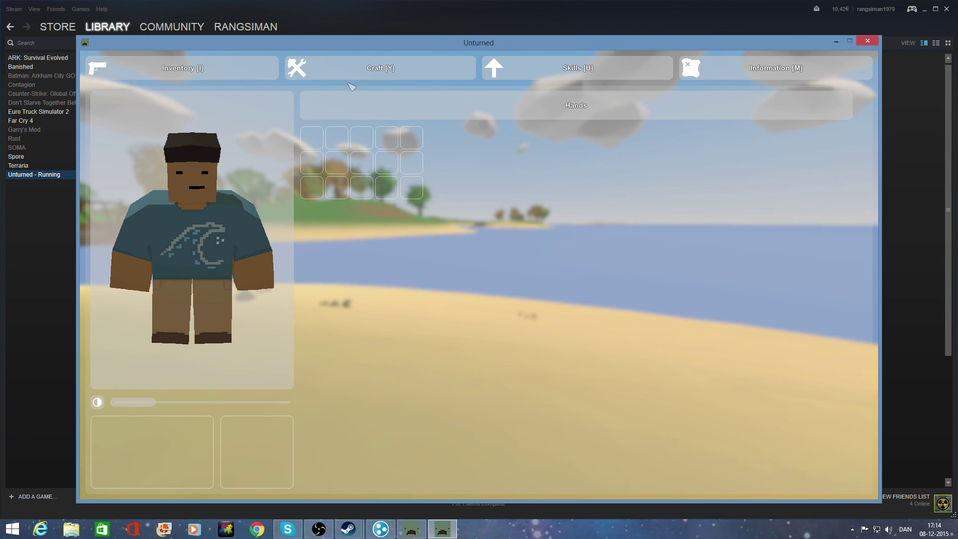
{"action": "left_click", "coordinate": [368, 78]}
{"action": "key", "text": "Escape"}
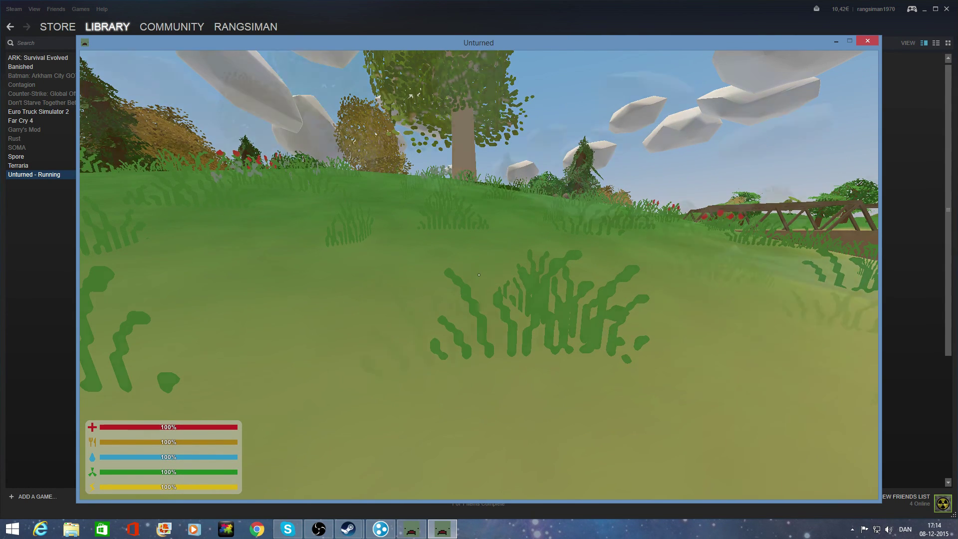
{"action": "key", "text": "Escape"}
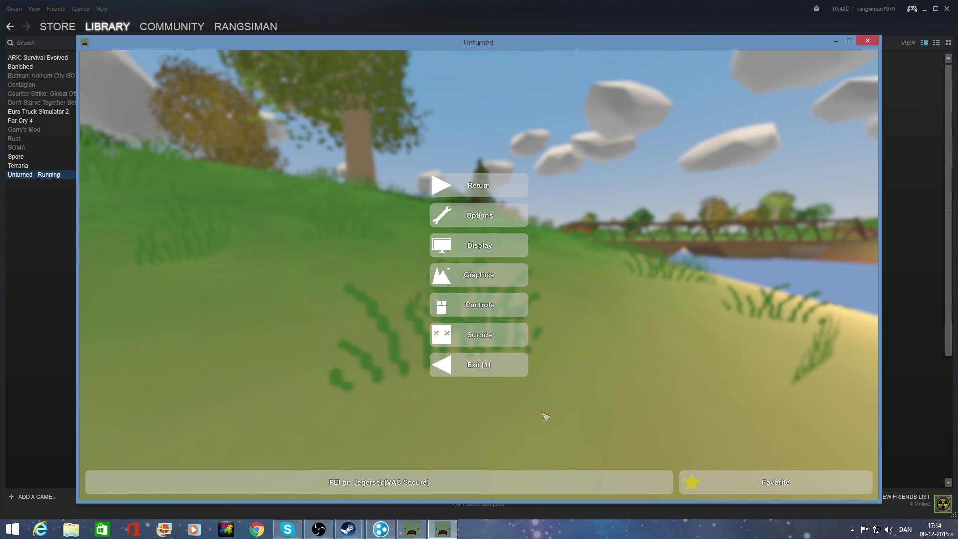
Exit Jegersej to the main menu, quit Unturned, and close Steam's Servers window.
{"action": "left_click", "coordinate": [462, 368]}
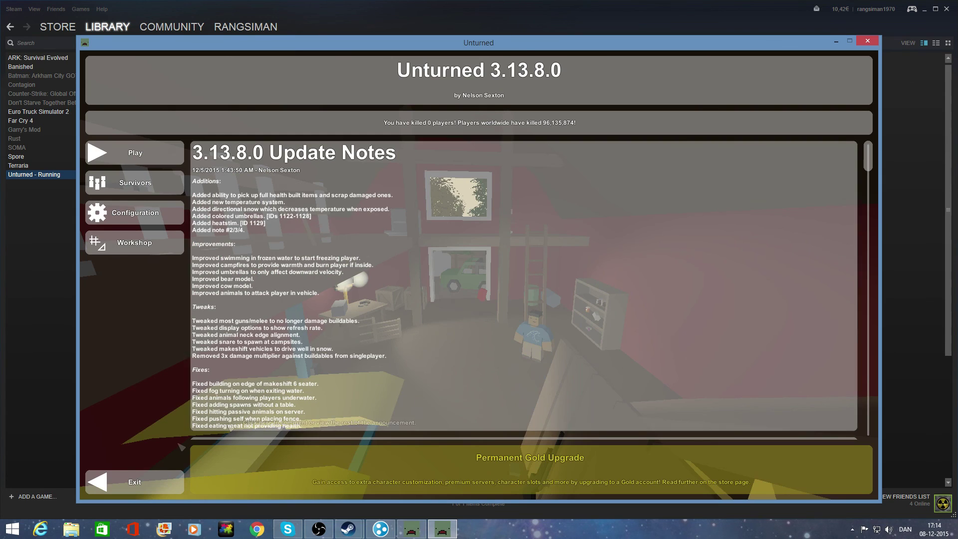
{"action": "left_click", "coordinate": [131, 479]}
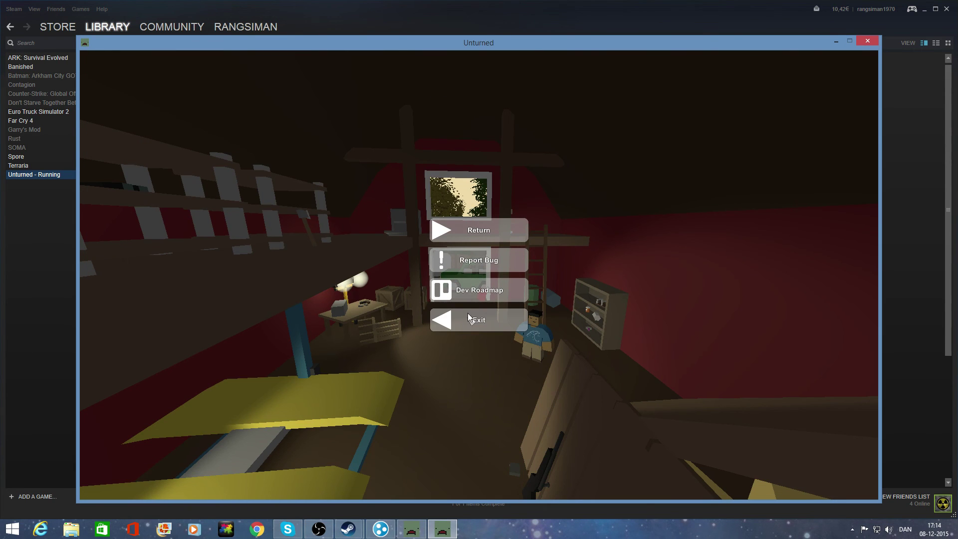
{"action": "left_click", "coordinate": [468, 320]}
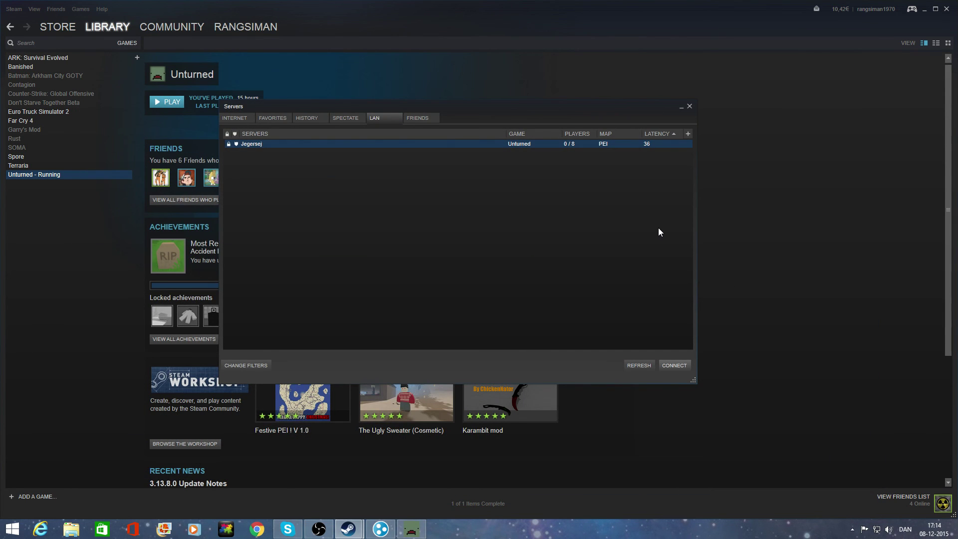
{"action": "left_click", "coordinate": [691, 108]}
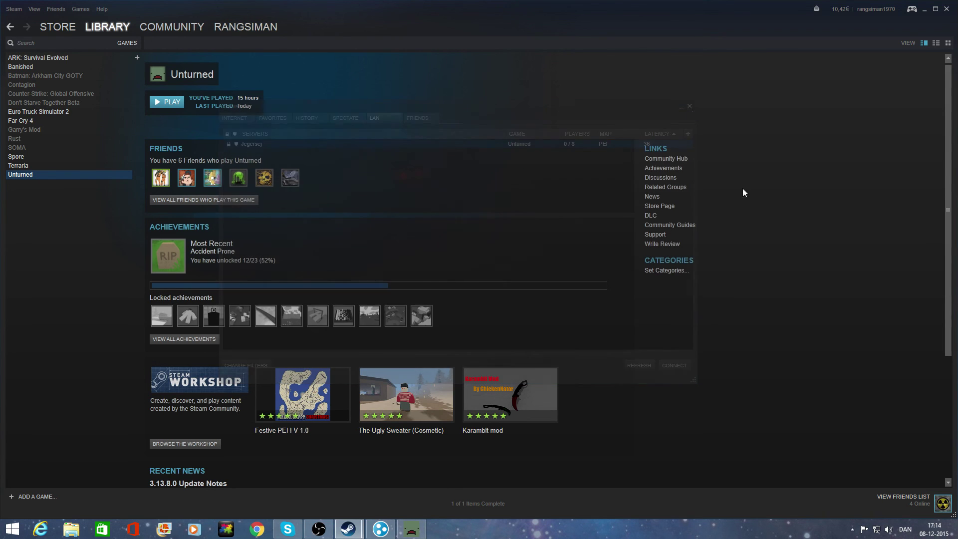